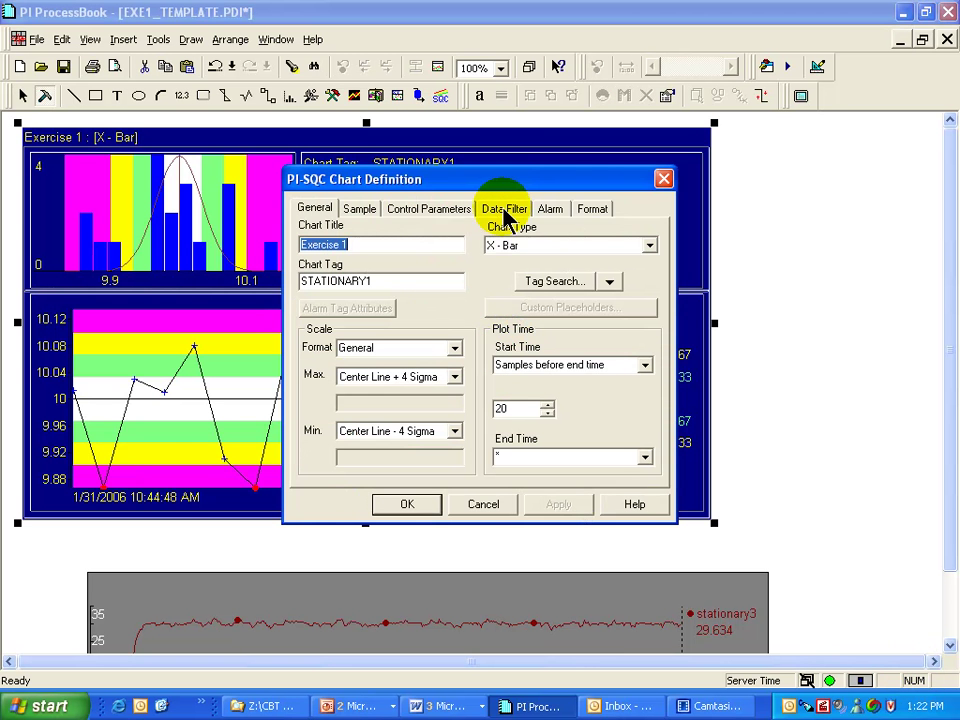
Review the Data Filter settings, then view the control limits: 10.1 upper, 10 center, 9.9 lower.
{"action": "left_click", "coordinate": [506, 212]}
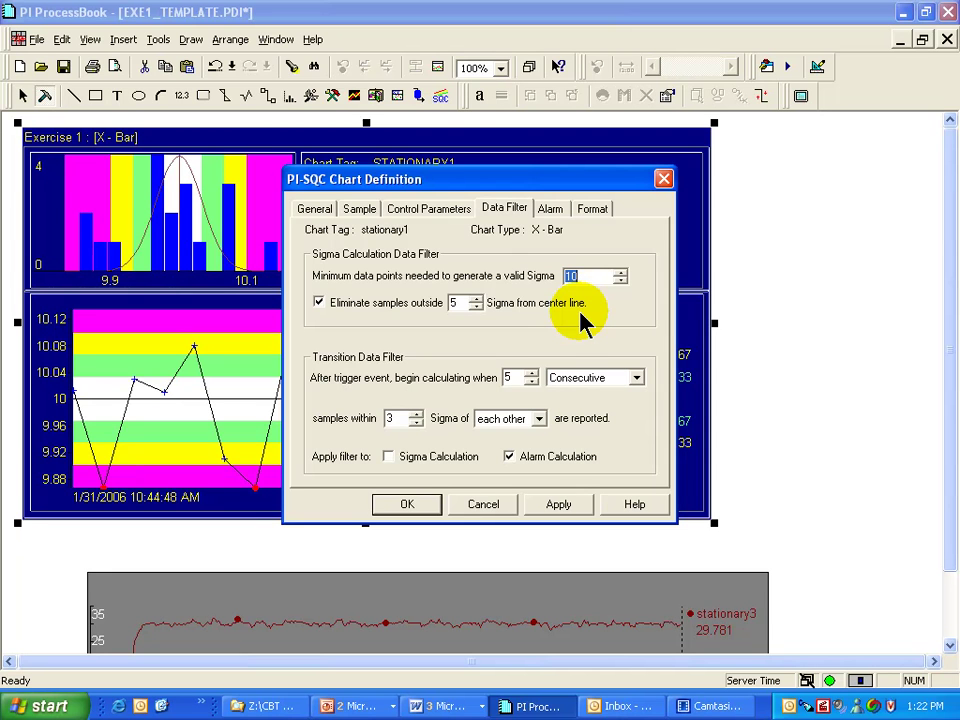
{"action": "left_click", "coordinate": [410, 208]}
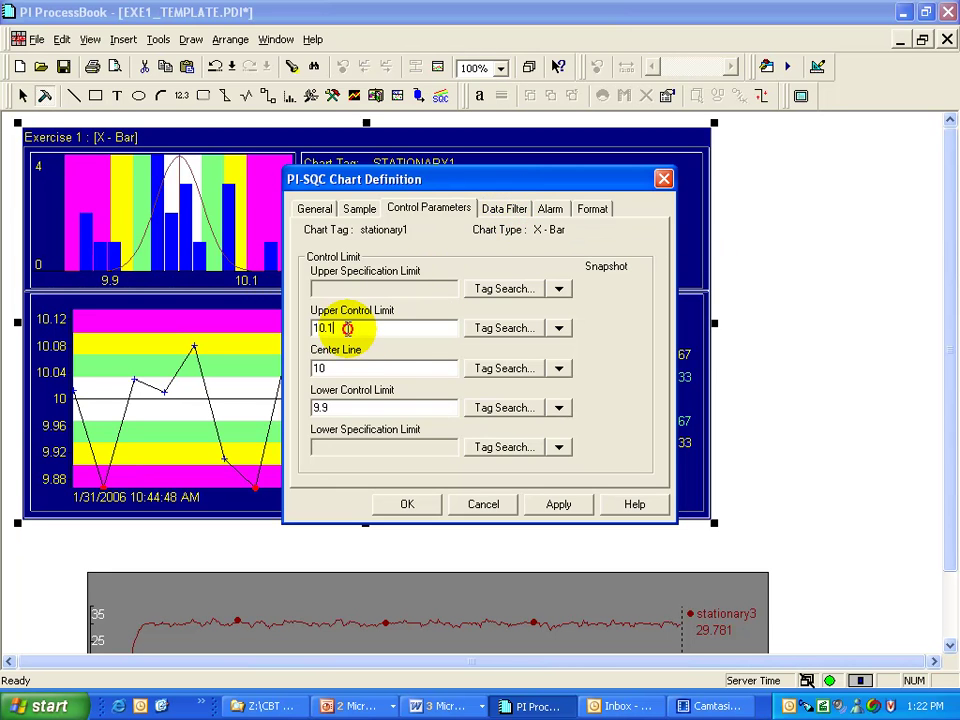
Delete the fixed limits 10.1, 10 and 9.9, then confirm with OK.
{"action": "left_click_drag", "start_coordinate": [354, 328], "coordinate": [289, 324]}
{"action": "key", "text": "Delete"}
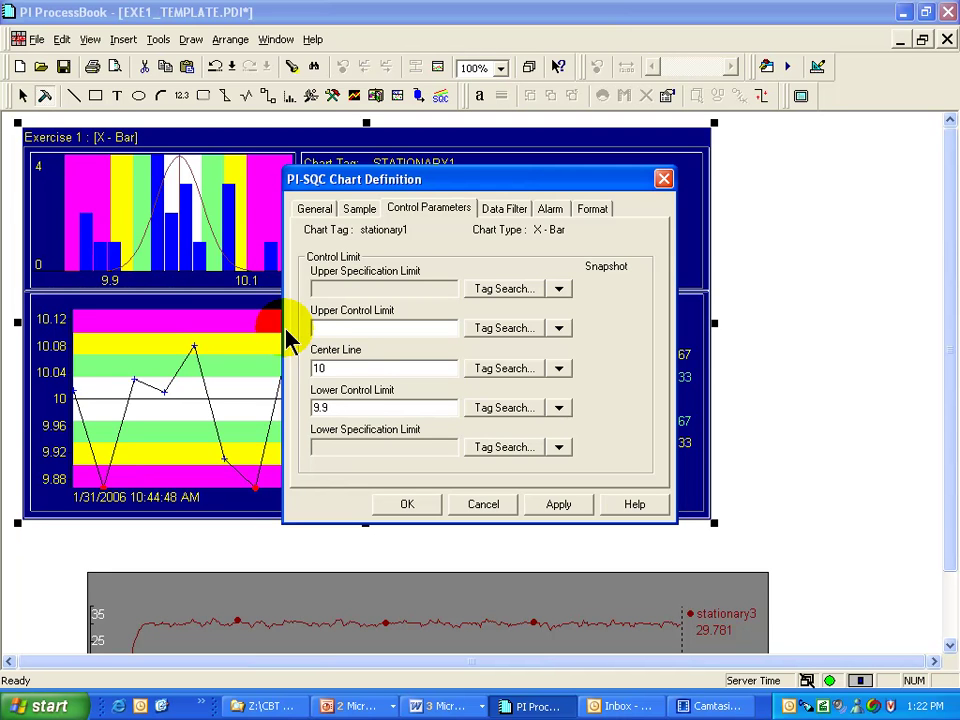
{"action": "left_click_drag", "start_coordinate": [345, 367], "coordinate": [302, 367]}
{"action": "key", "text": "Delete"}
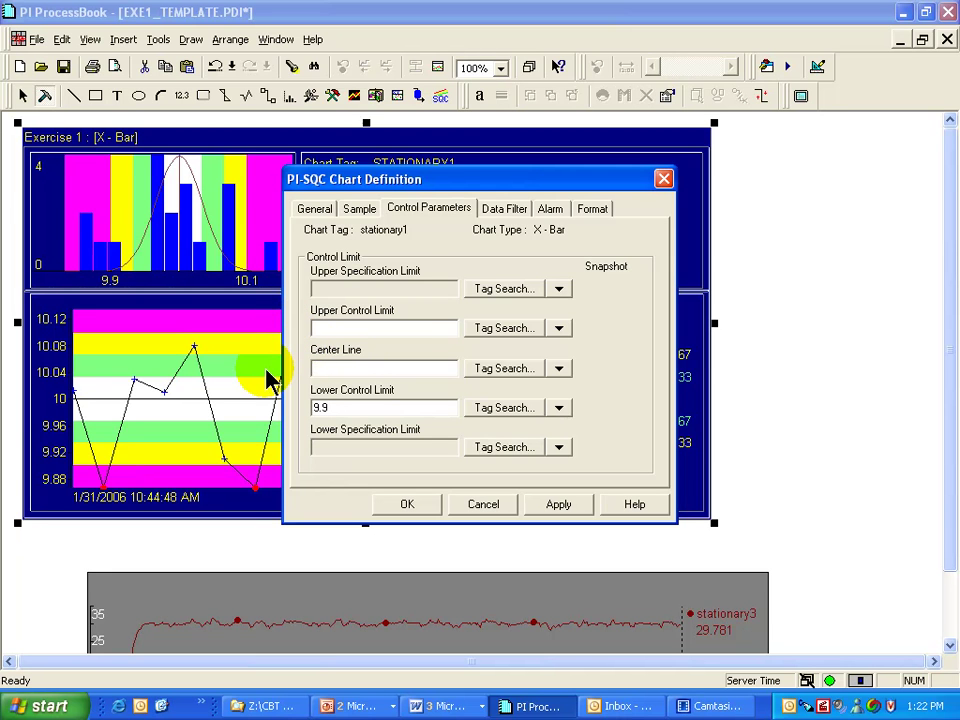
{"action": "left_click_drag", "start_coordinate": [343, 408], "coordinate": [264, 407]}
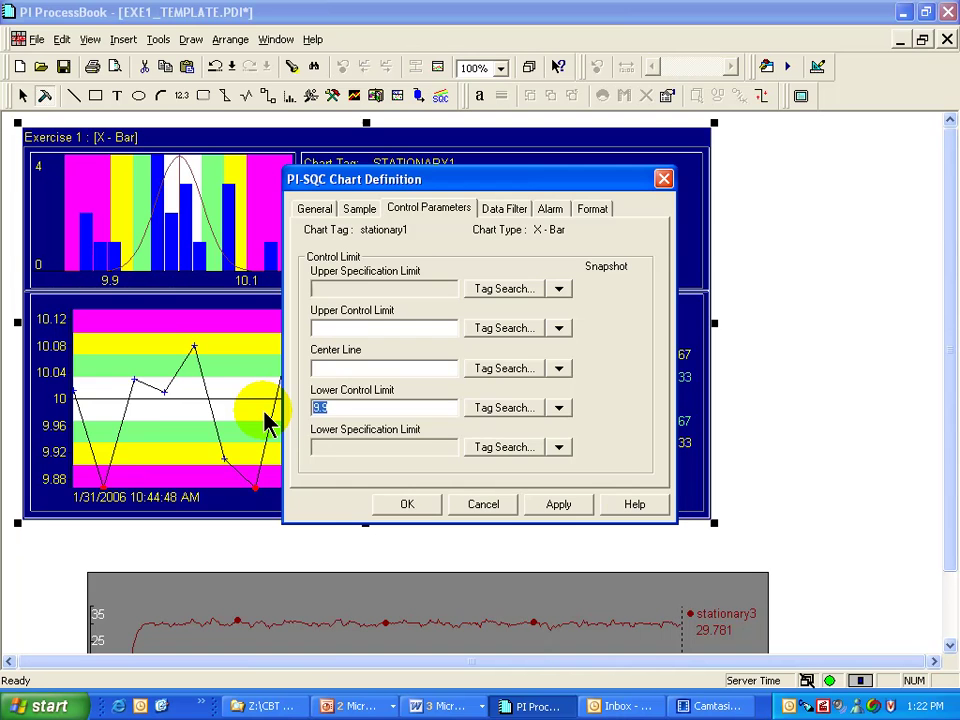
{"action": "key", "text": "Delete"}
{"action": "left_click", "coordinate": [405, 505]}
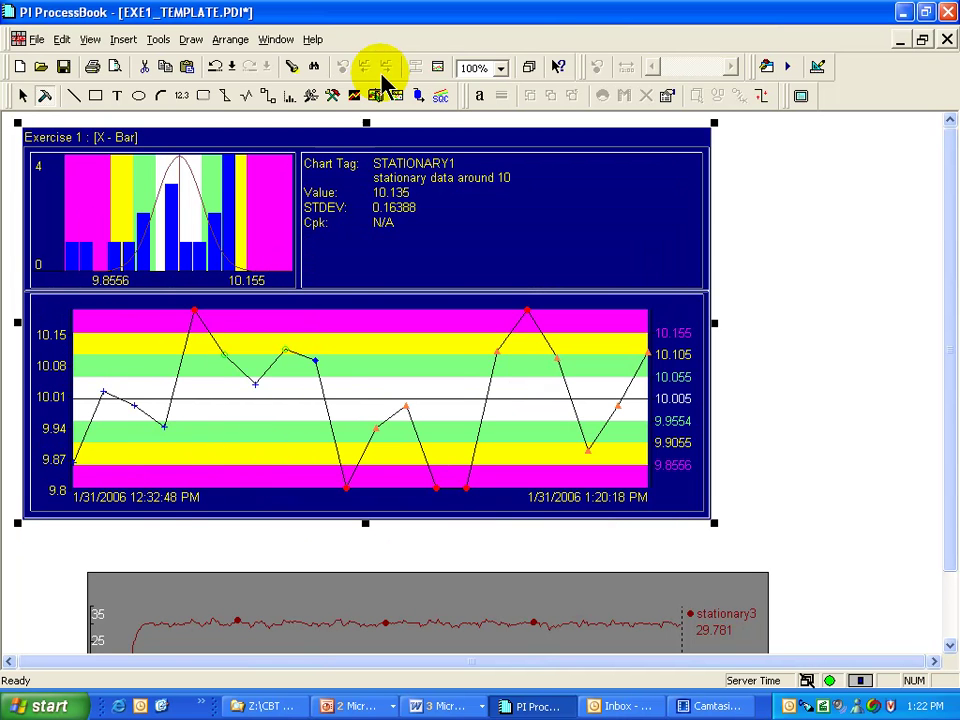
In Run mode, view the chart one period back and return to current time, then go back to Build mode.
{"action": "left_click", "coordinate": [28, 97]}
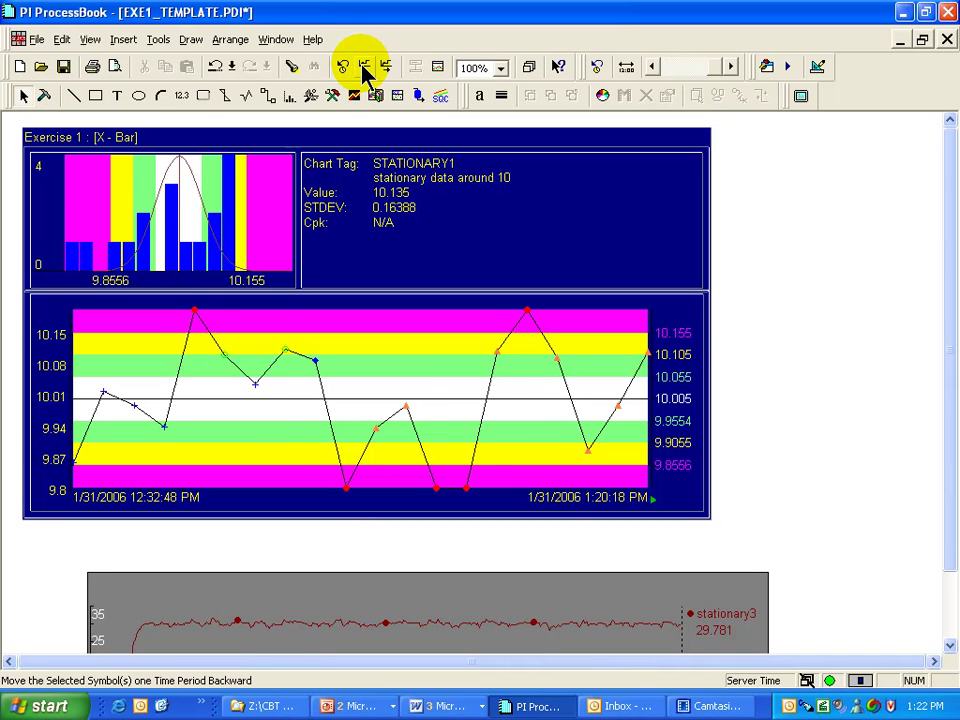
{"action": "left_click", "coordinate": [364, 67]}
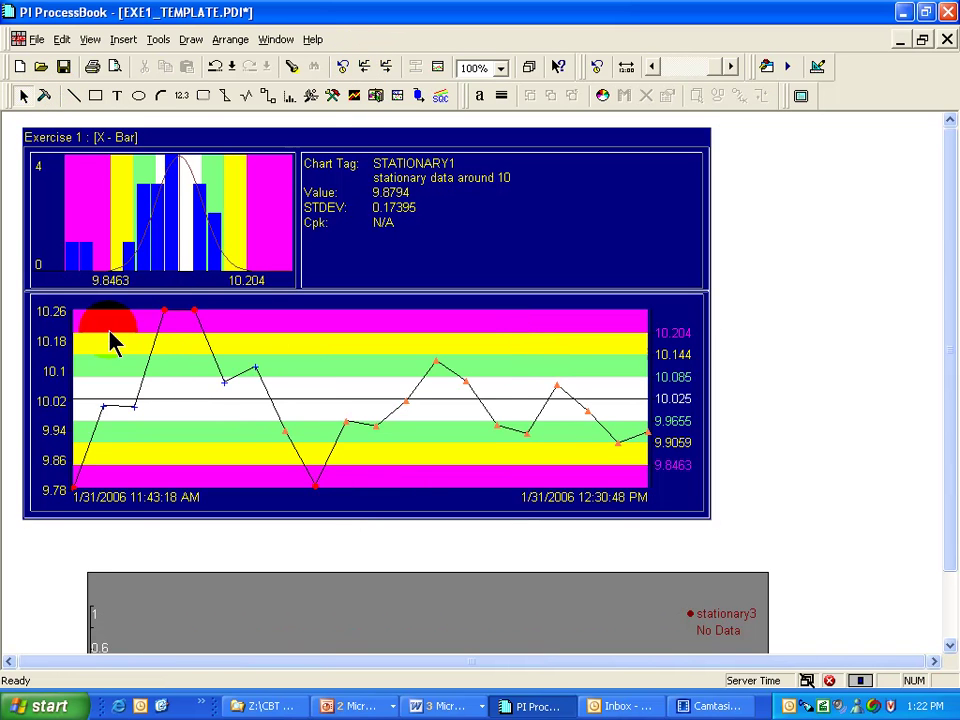
{"action": "left_click", "coordinate": [342, 67]}
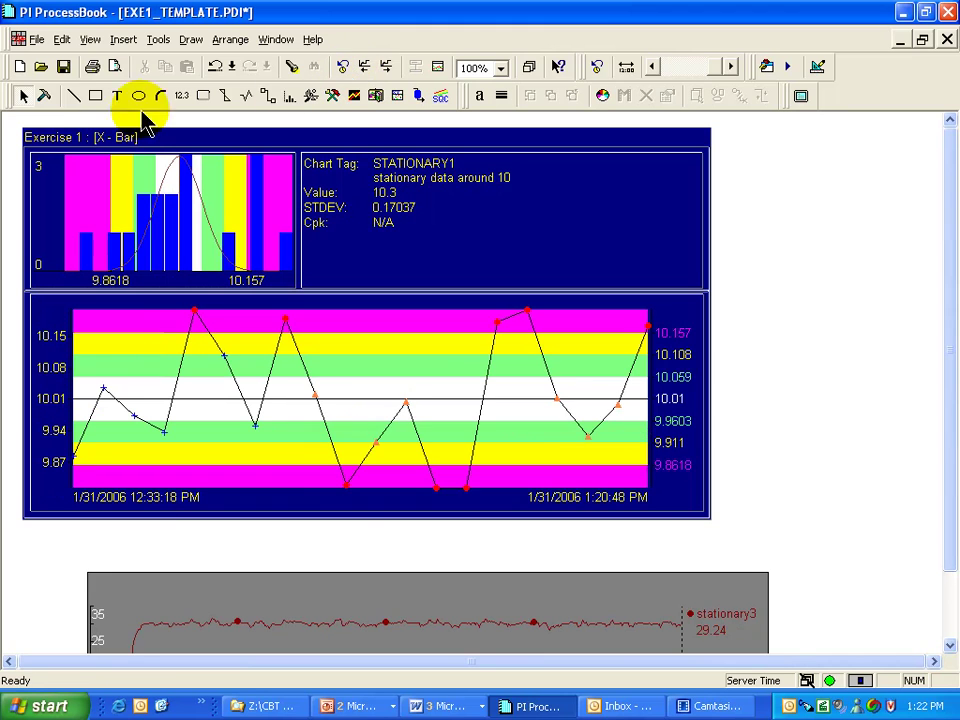
{"action": "left_click", "coordinate": [44, 96]}
Reopen the X-Bar chart's Data Filter settings and select the 5 sigma sample-elimination value.
{"action": "double_click", "coordinate": [392, 391]}
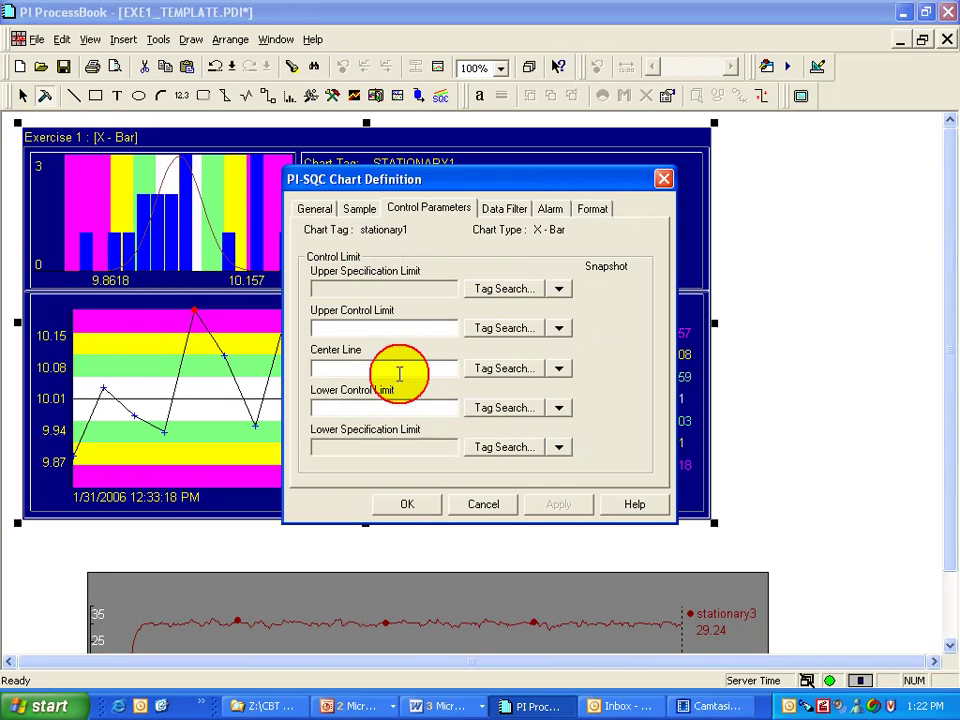
{"action": "left_click", "coordinate": [517, 222]}
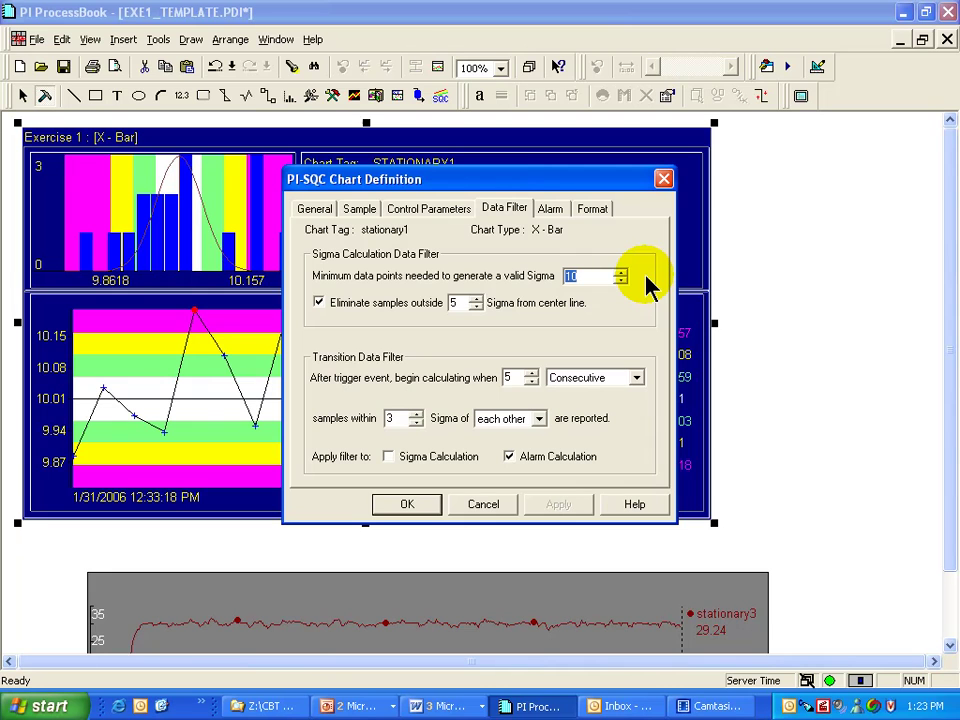
{"action": "left_click", "coordinate": [477, 307]}
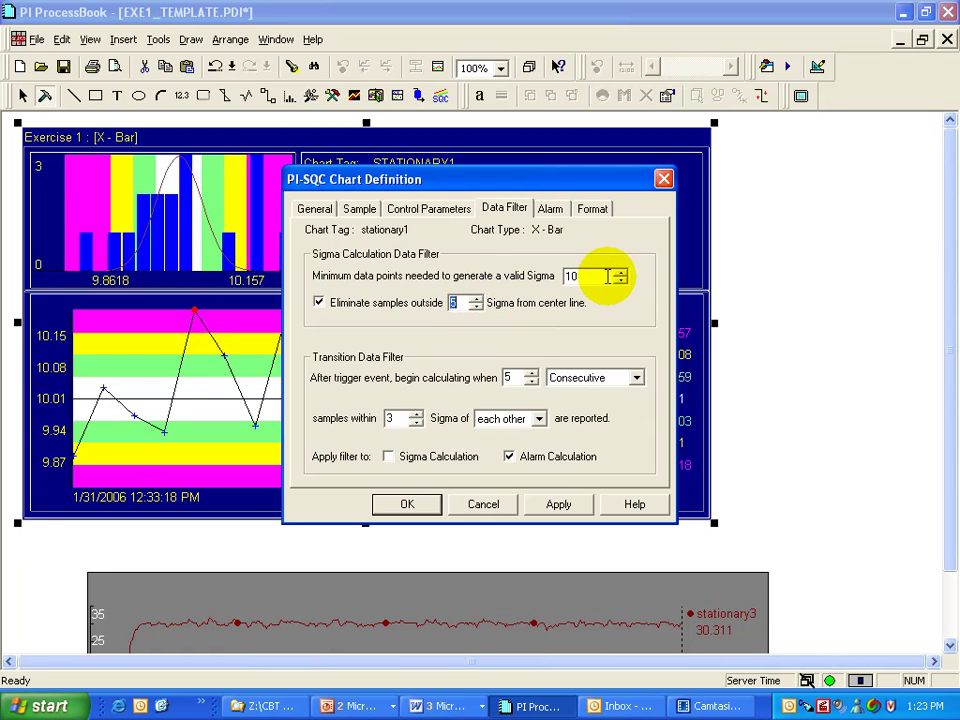
{"action": "left_click", "coordinate": [620, 272]}
{"action": "left_click", "coordinate": [620, 281]}
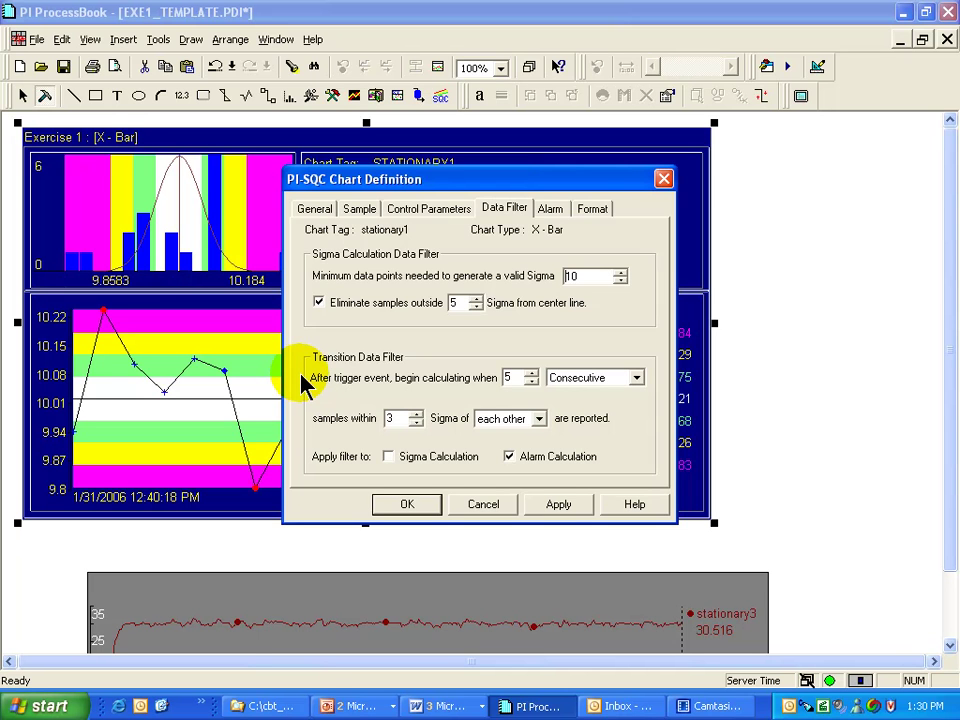
On the General settings, set the plot Start Time to Trigger Tag Change on tag cdm158.
{"action": "left_click", "coordinate": [307, 212]}
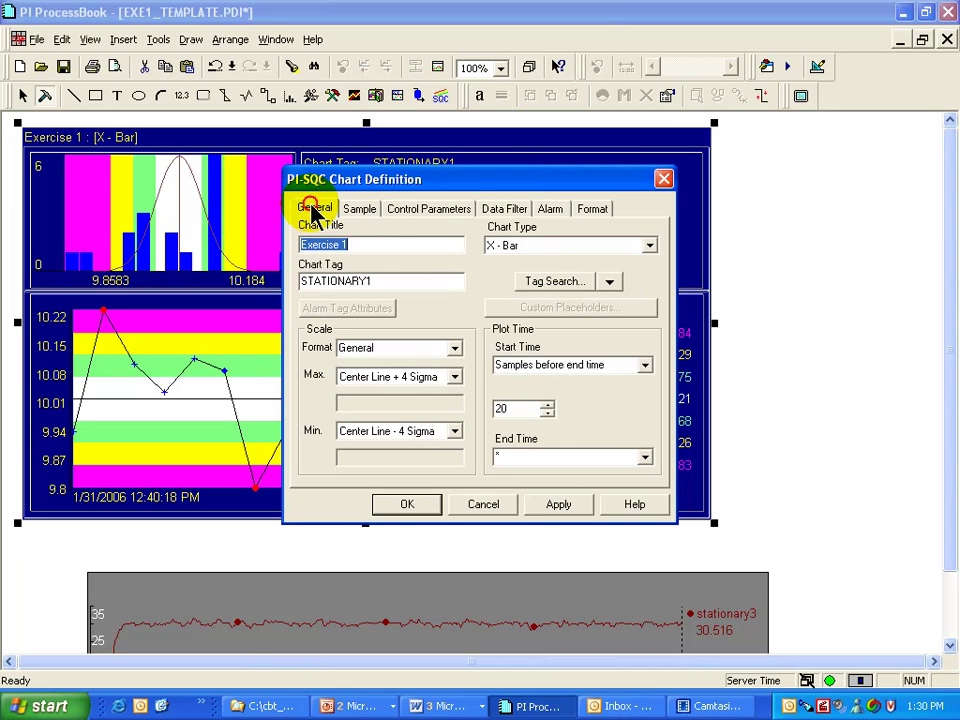
{"action": "left_click", "coordinate": [645, 366]}
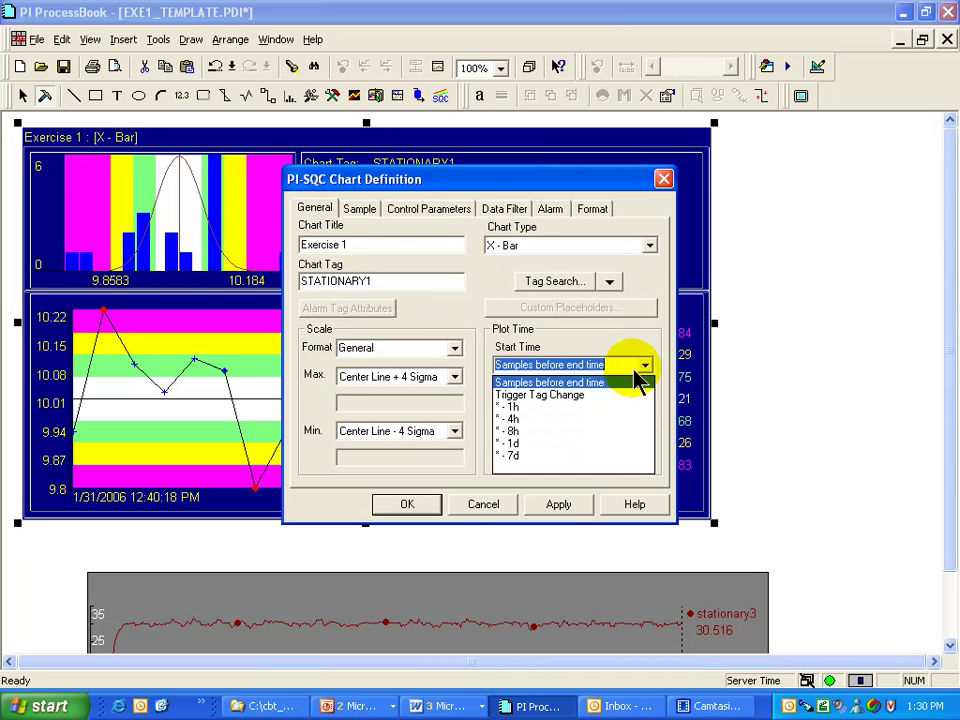
{"action": "left_click", "coordinate": [548, 394]}
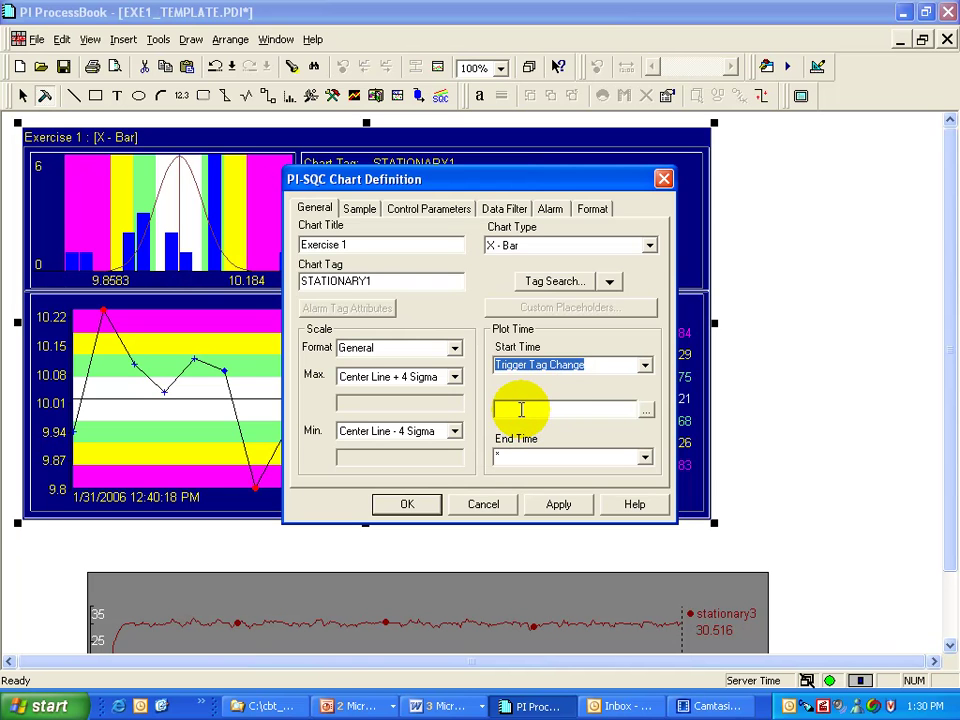
{"action": "left_click", "coordinate": [522, 410]}
{"action": "type", "text": "cdm158"}
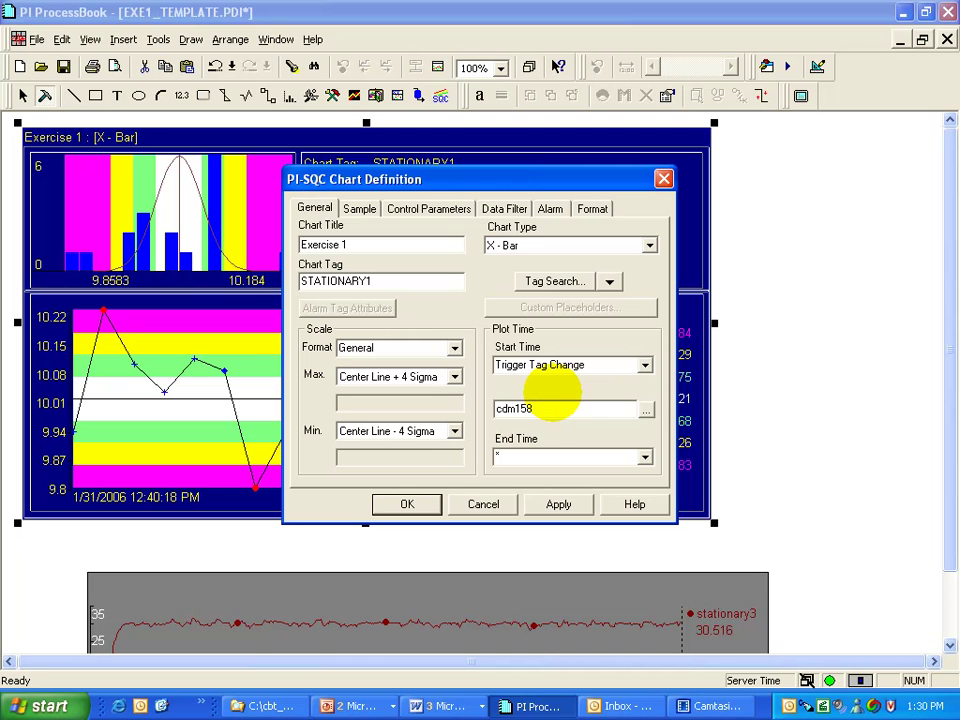
{"action": "key", "text": "Tab"}
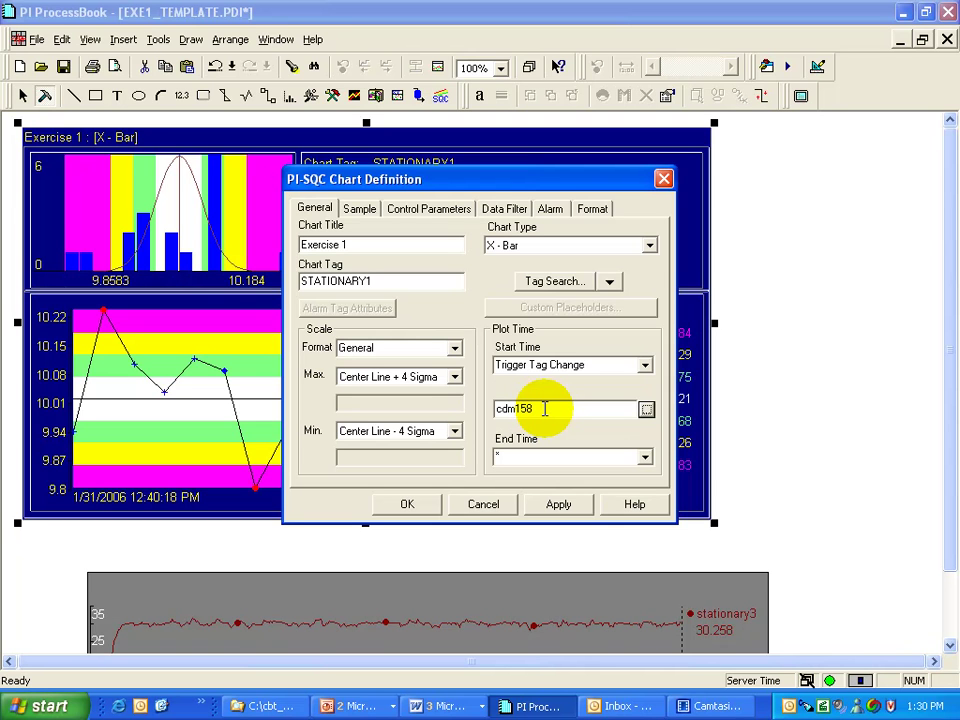
On Data Filter, leave the transition filter at Consecutive with sigma relative to each other.
{"action": "left_click", "coordinate": [505, 212]}
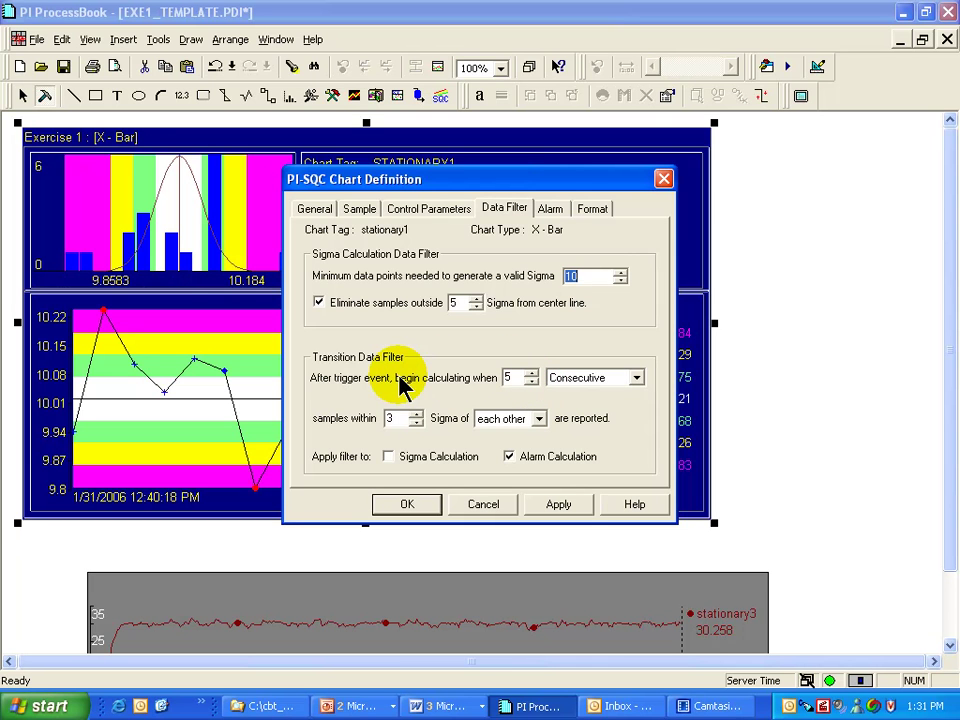
{"action": "left_click", "coordinate": [636, 380]}
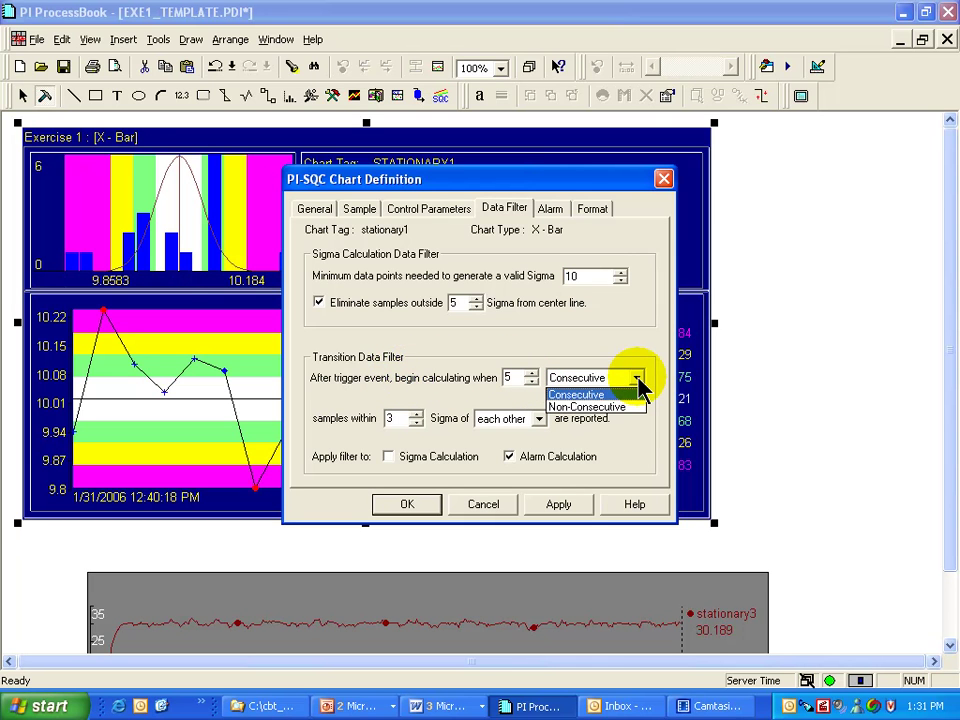
{"action": "left_click", "coordinate": [637, 379]}
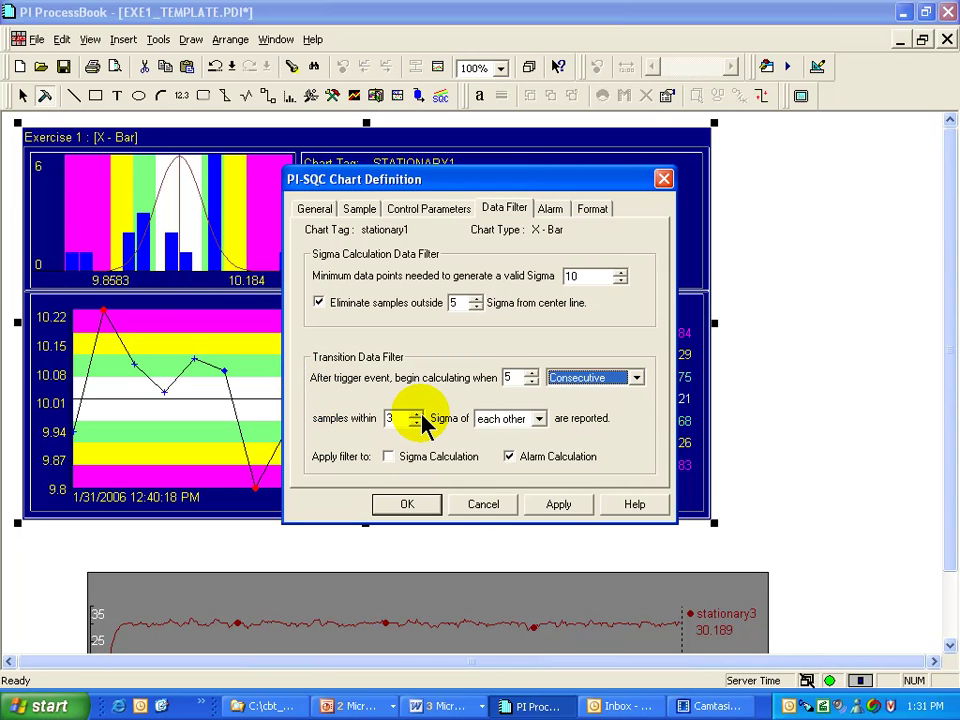
{"action": "left_click", "coordinate": [539, 419]}
{"action": "left_click", "coordinate": [537, 426]}
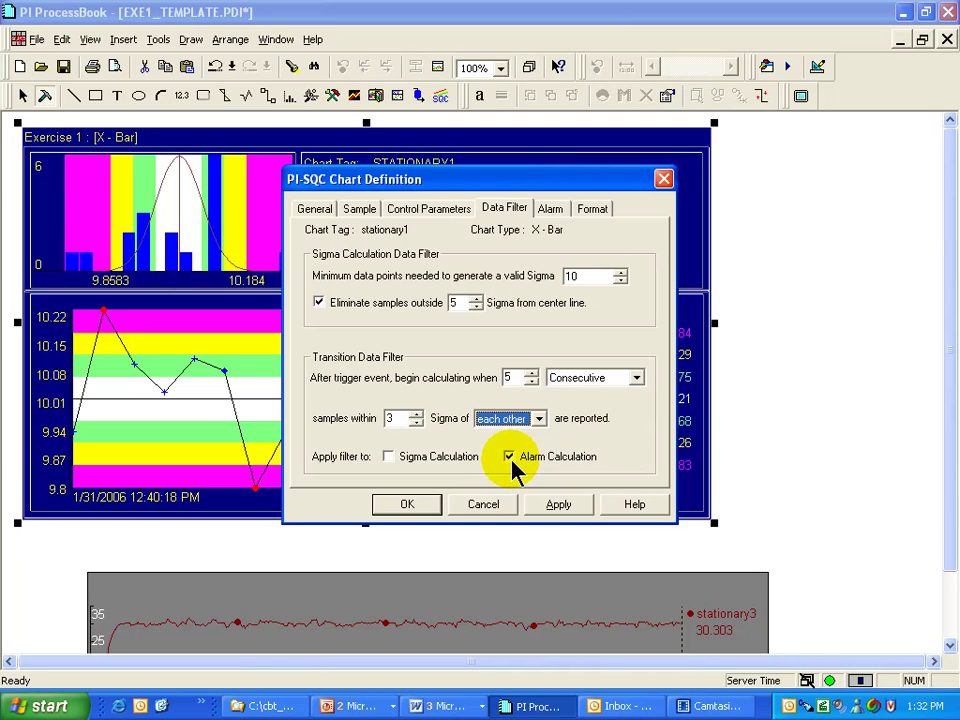
{"action": "left_click", "coordinate": [389, 459]}
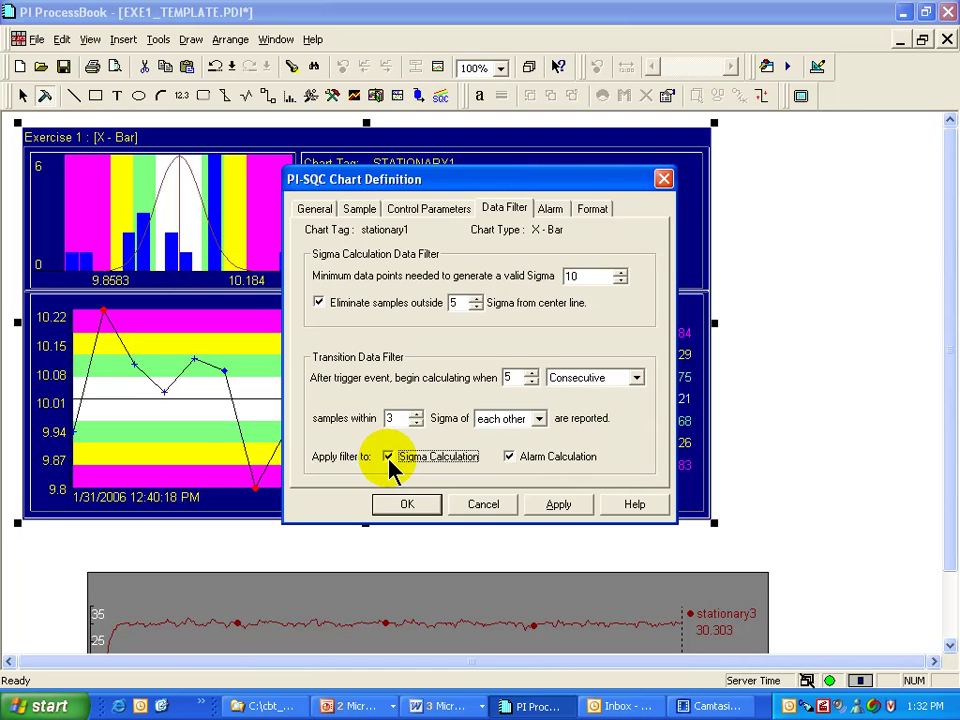
{"action": "left_click", "coordinate": [389, 459]}
{"action": "left_click", "coordinate": [389, 458]}
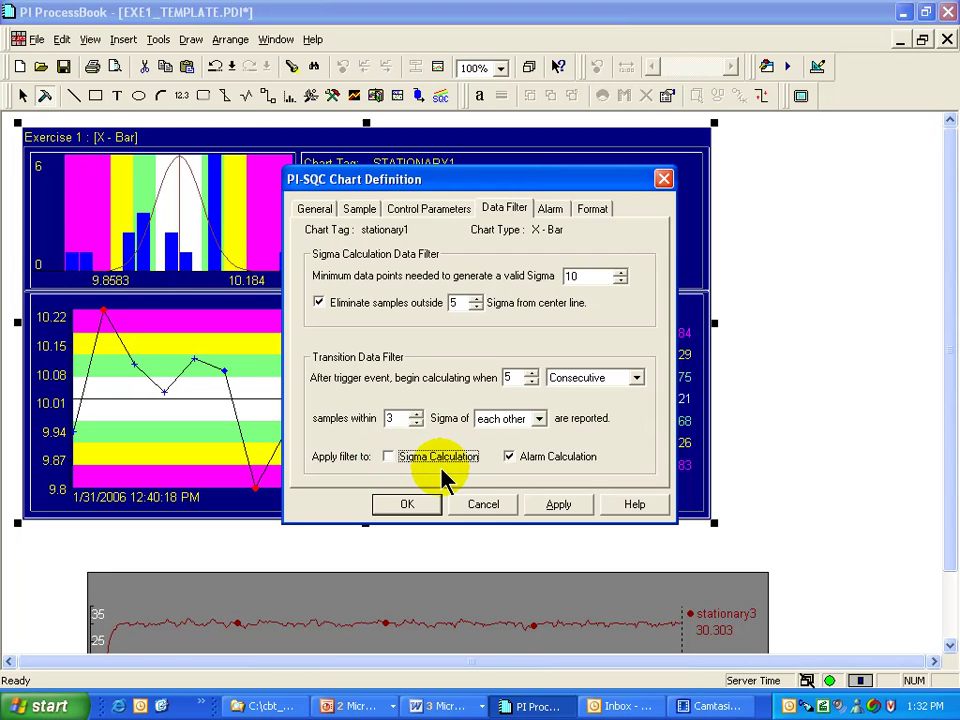